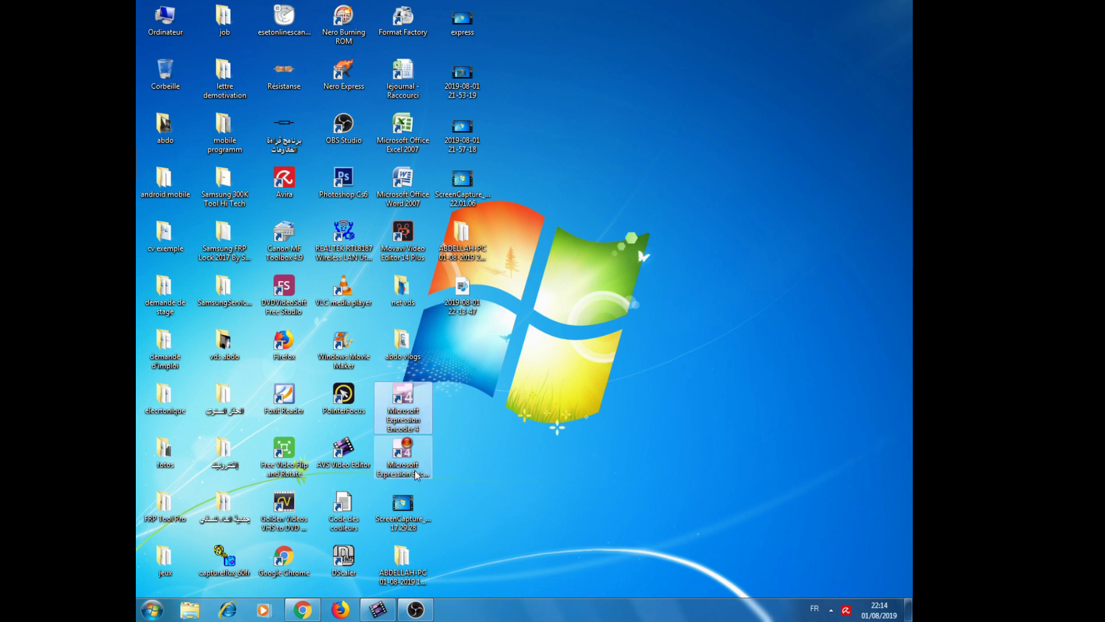
click(415, 455)
click(409, 406)
click(416, 452)
click(408, 405)
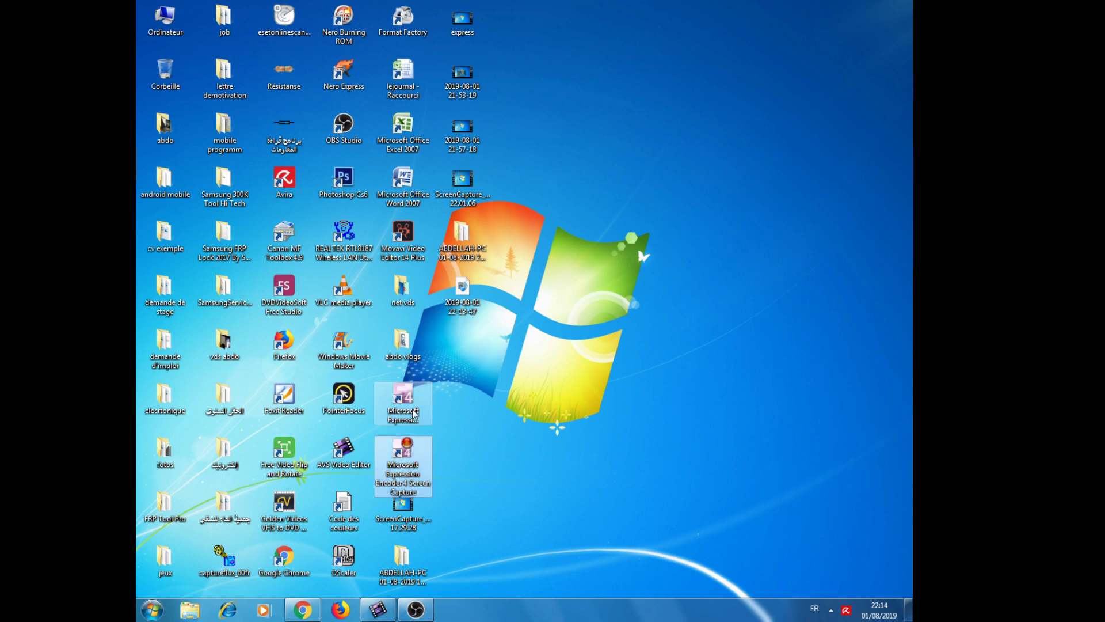
click(414, 452)
click(409, 405)
click(409, 455)
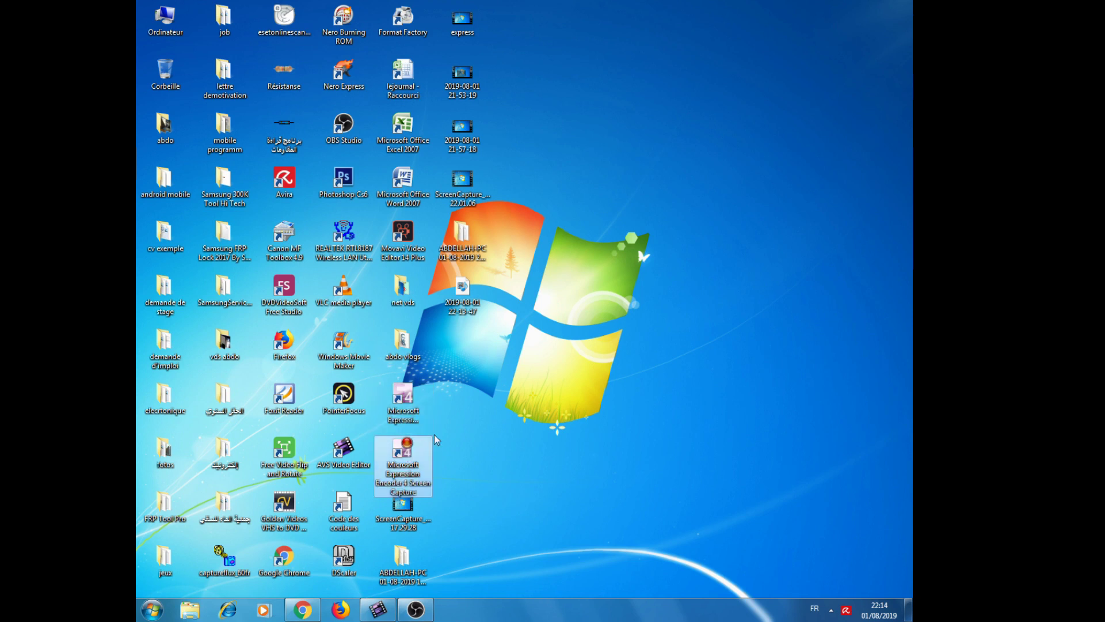
click(411, 426)
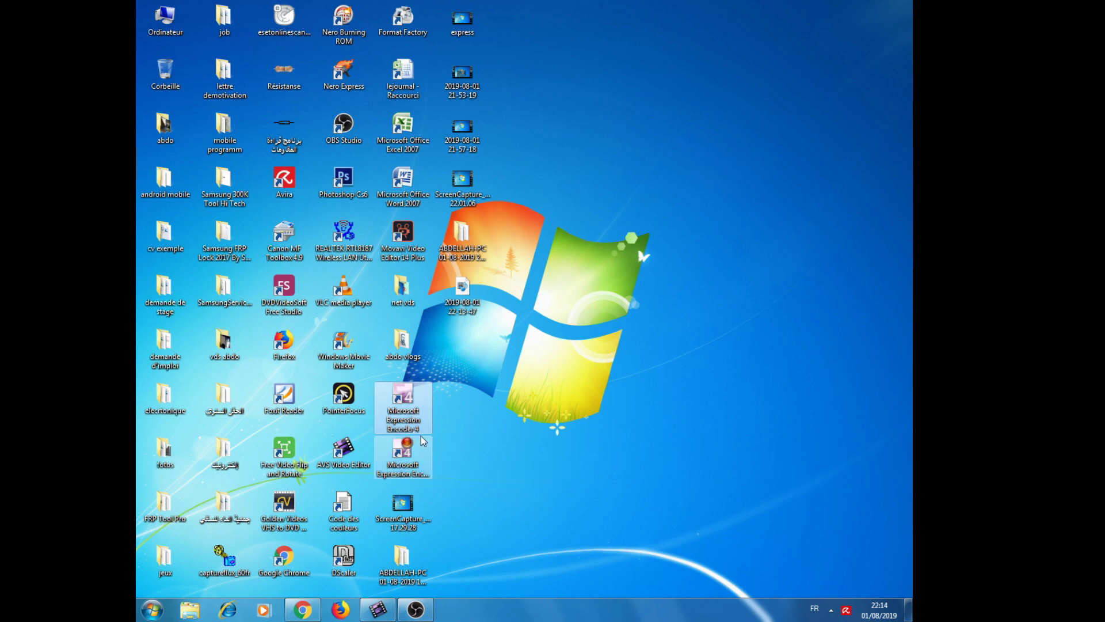
click(407, 444)
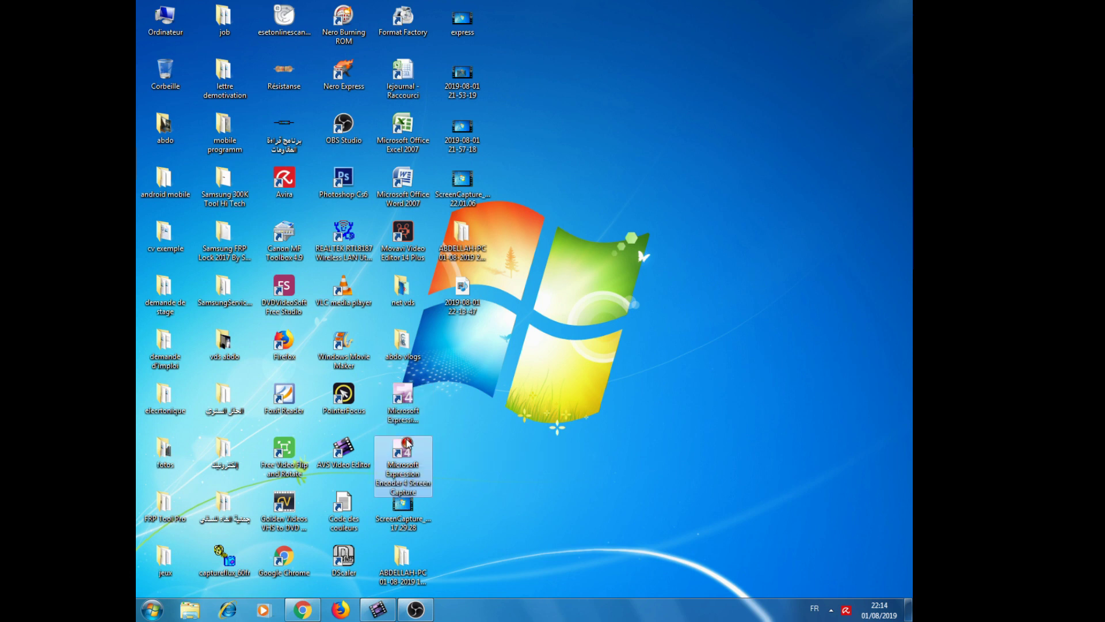
click(406, 403)
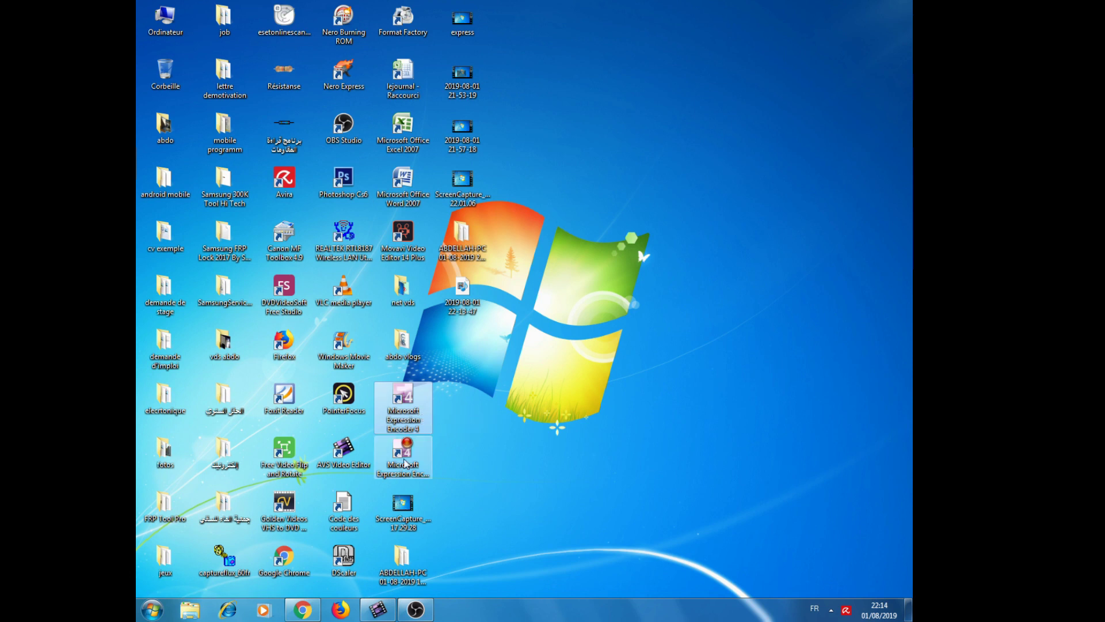
click(426, 465)
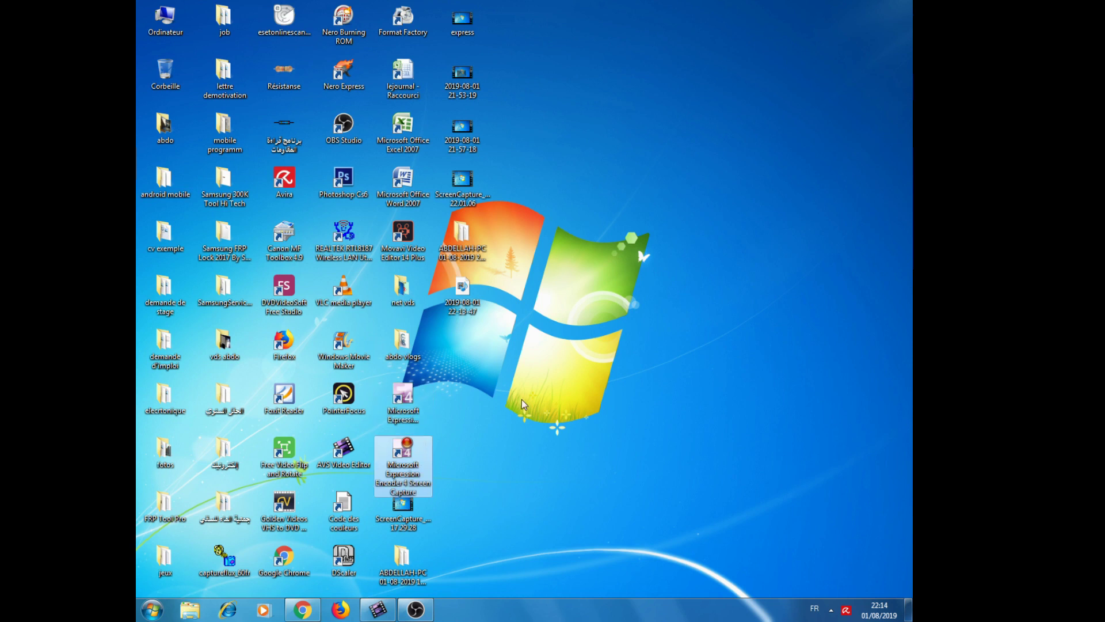
click(404, 396)
click(426, 445)
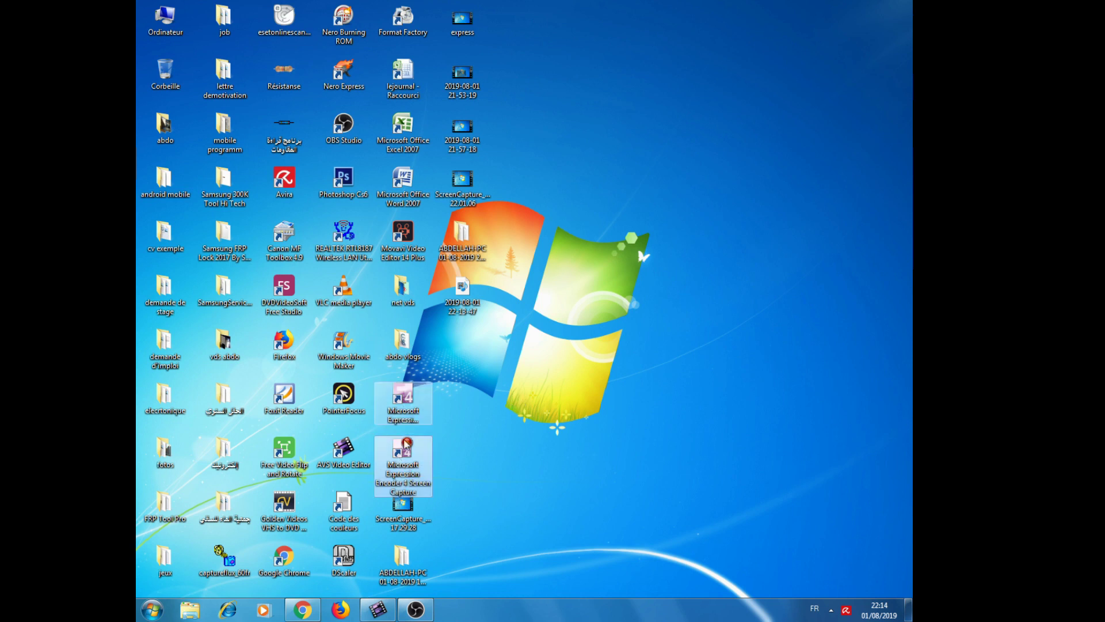
- Look through the installed programs for the contents of the Microsoft Expression folder, and return to the desktop
click(153, 609)
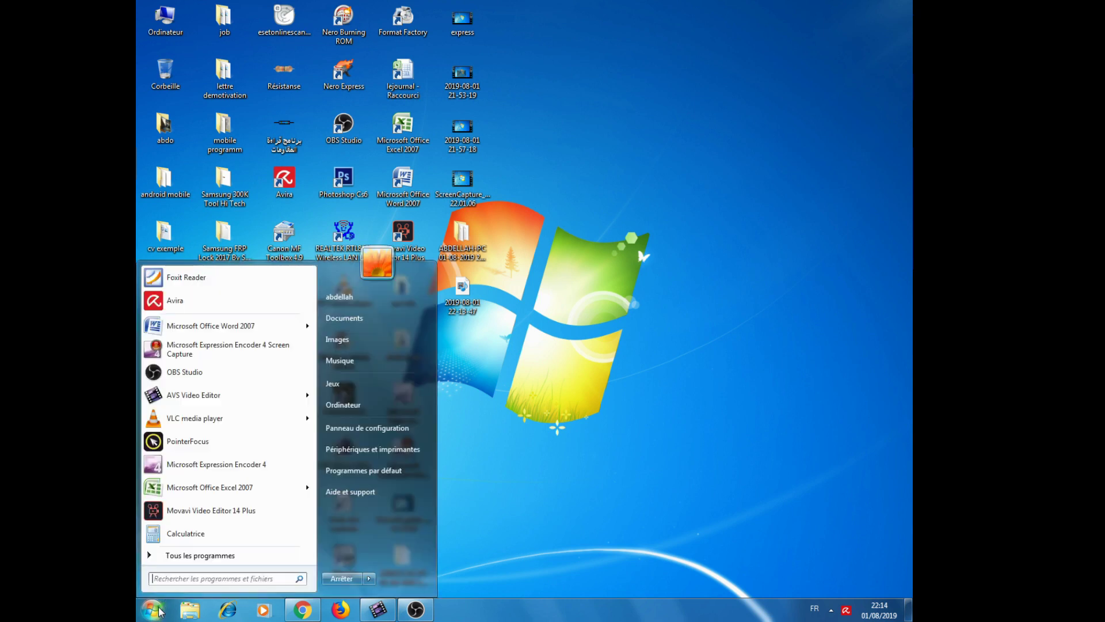
click(185, 556)
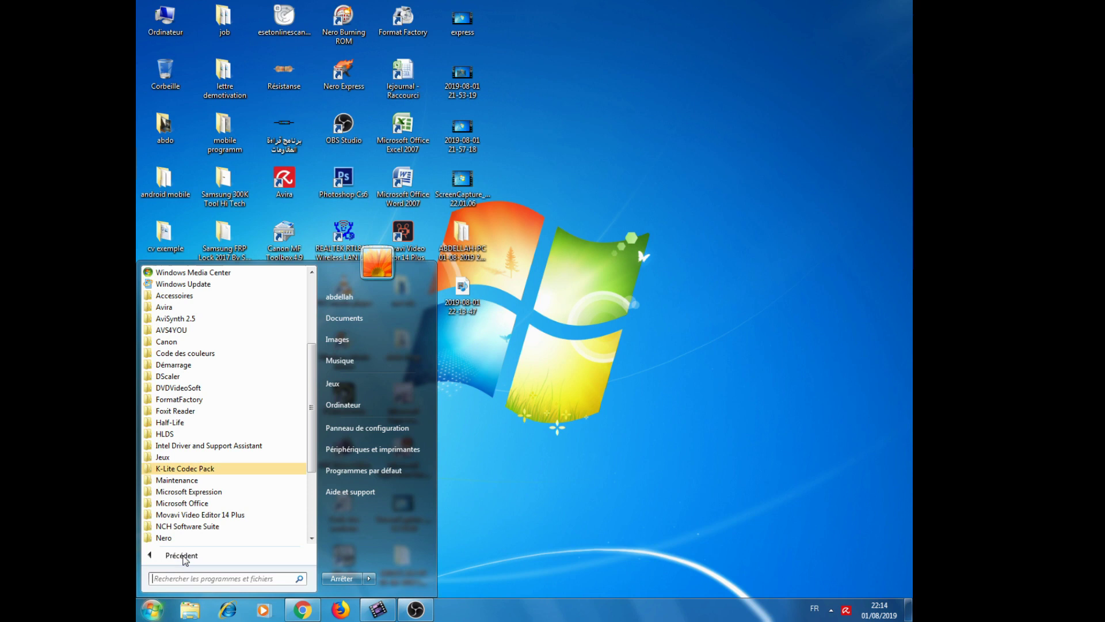
click(199, 498)
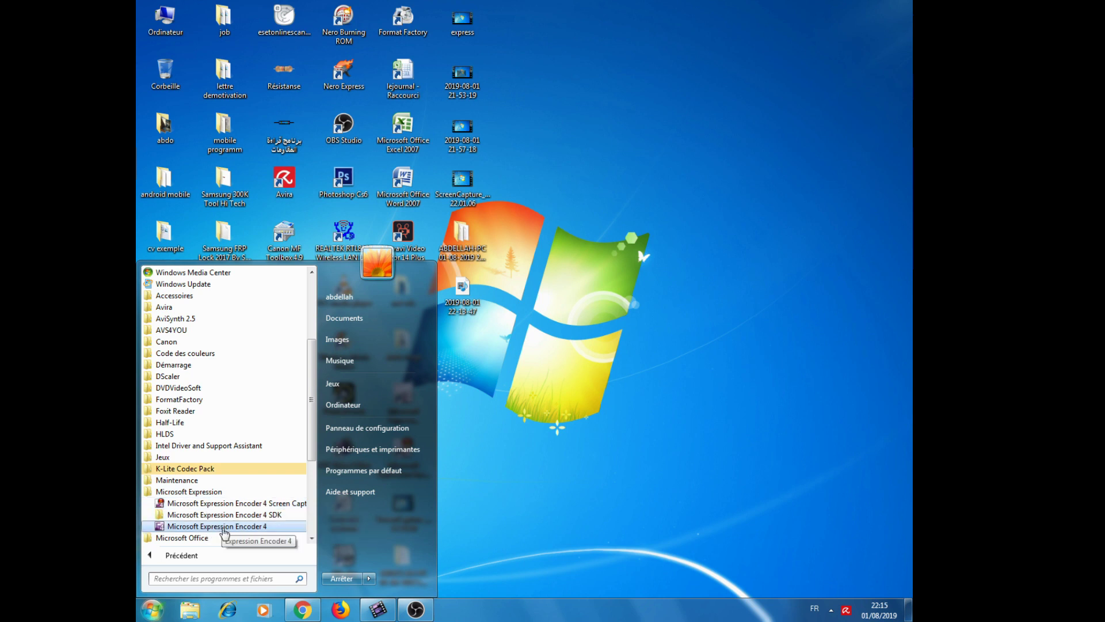
drag(223, 506, 639, 470)
click(578, 471)
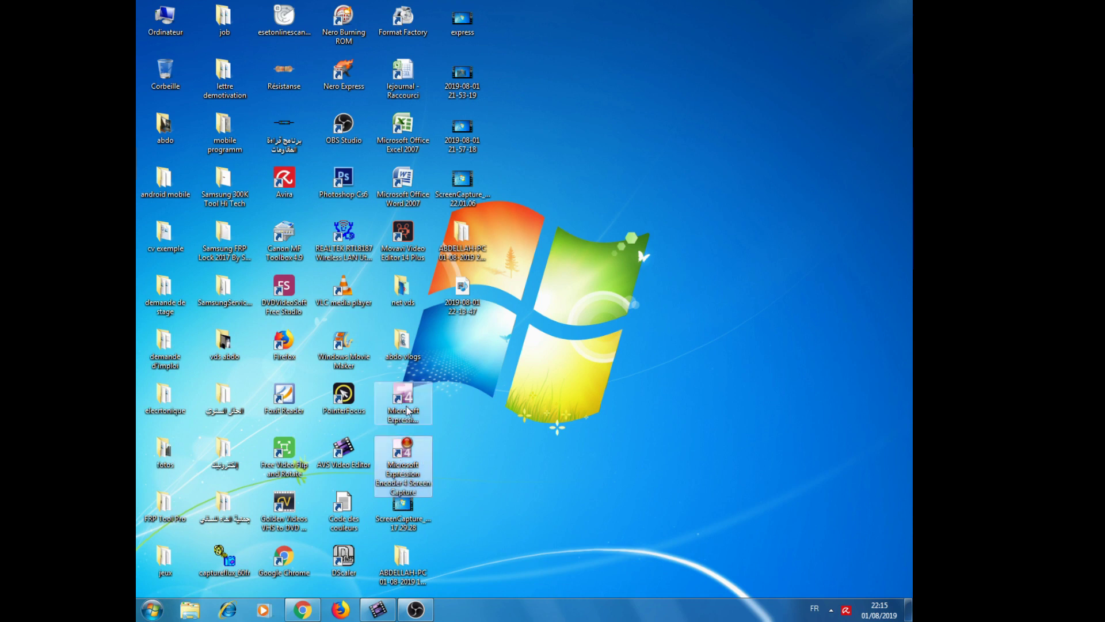
- Launch Microsoft Expression Encoder 4 Screen Capture from the desktop and move its window slightly
key(Up)
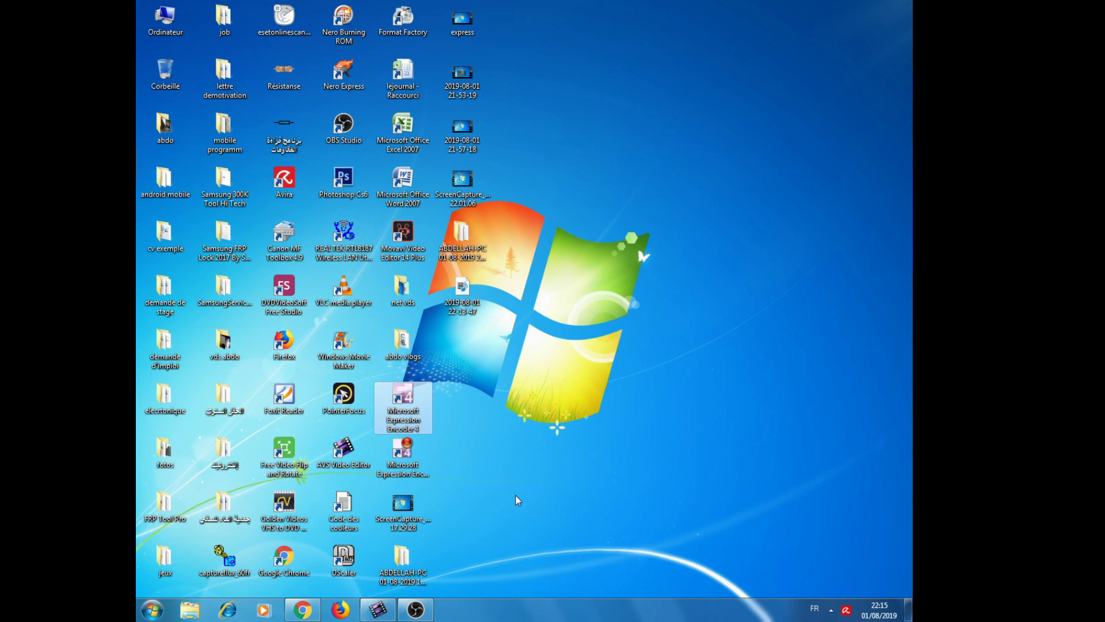
click(401, 444)
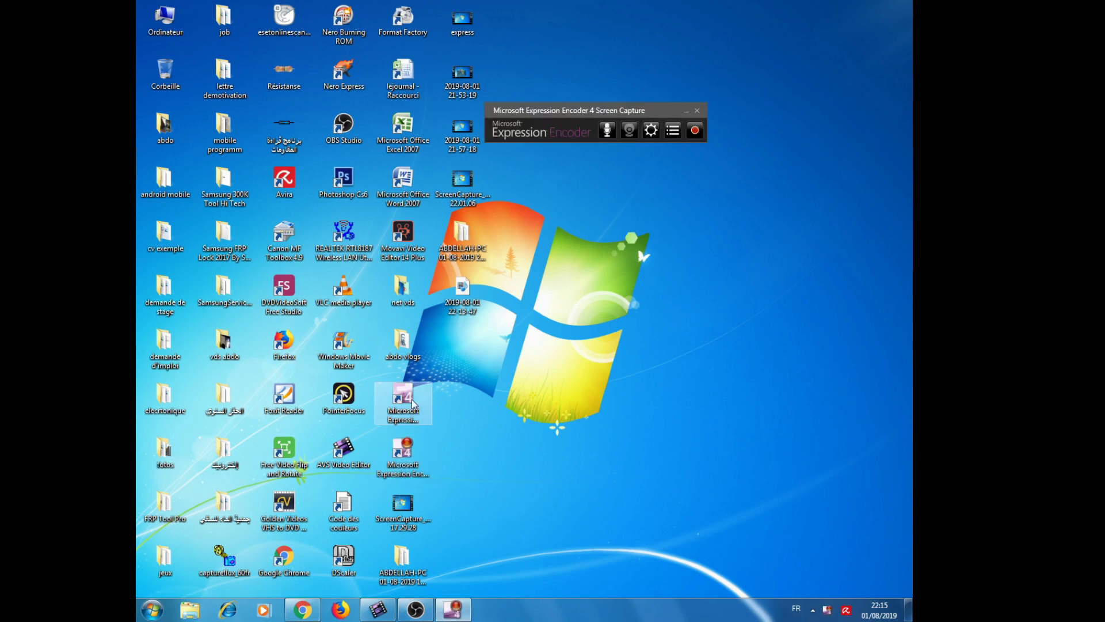
drag(595, 109, 601, 96)
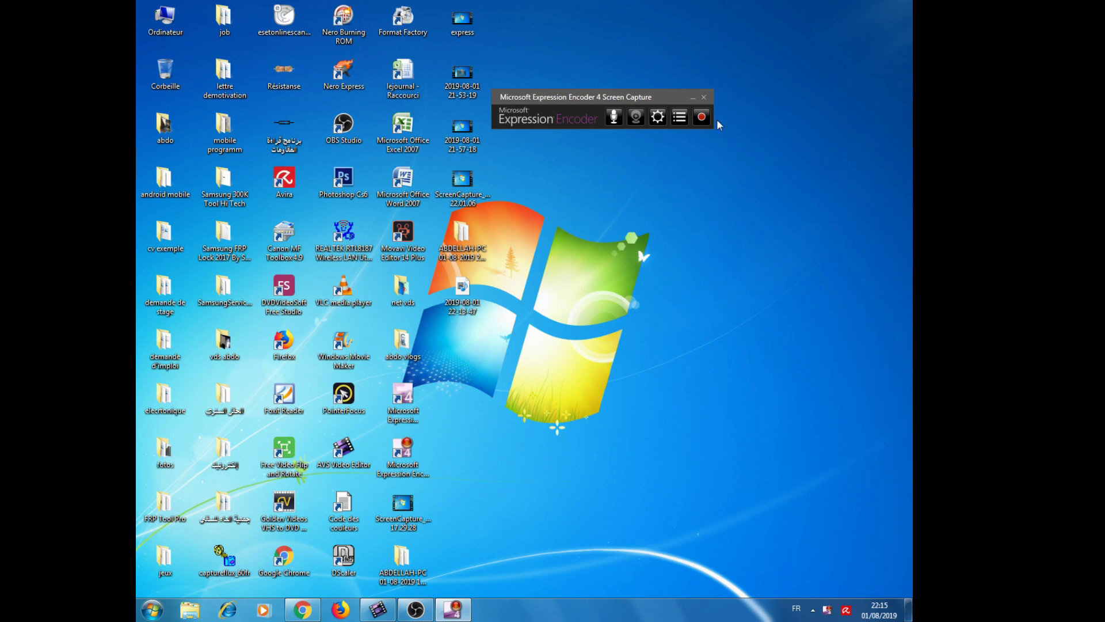
- Turn on audio capture and bring up the recording region selection
click(615, 118)
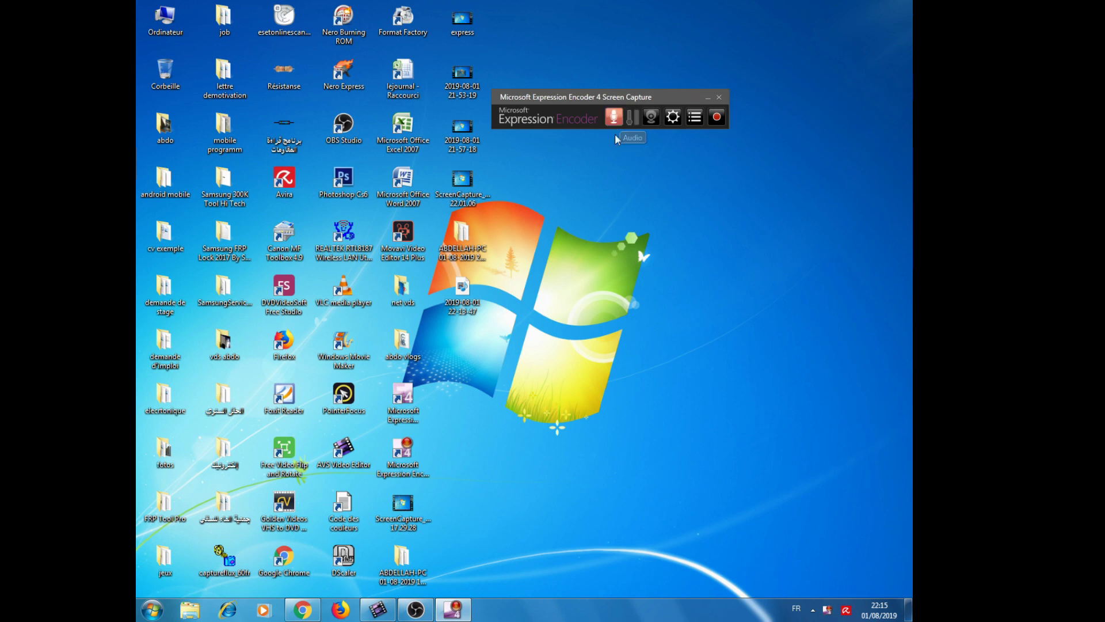
click(717, 118)
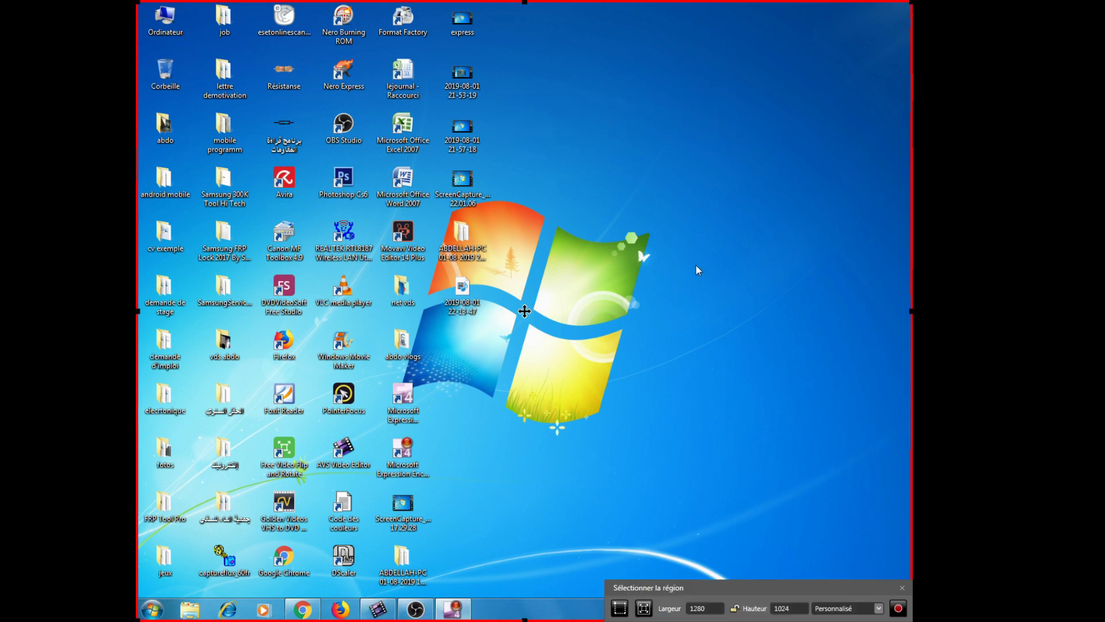
mouse_move(785, 587)
mouse_down()
mouse_move(785, 538)
mouse_move(790, 582)
mouse_up()
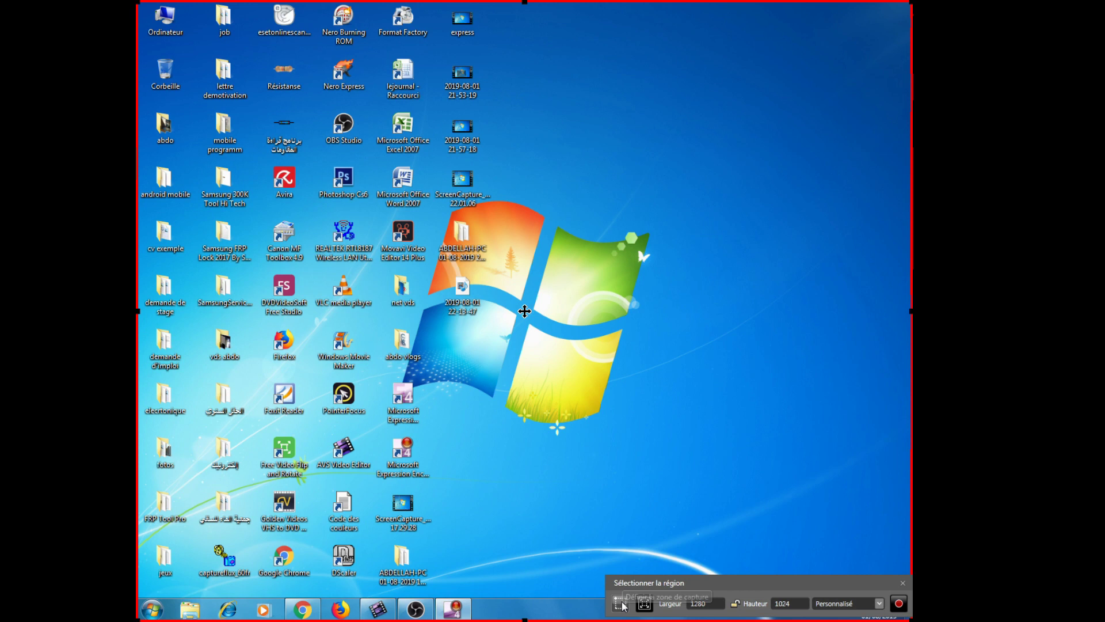
- Try the 800*480 and 320*240 size presets for the capture region
click(879, 604)
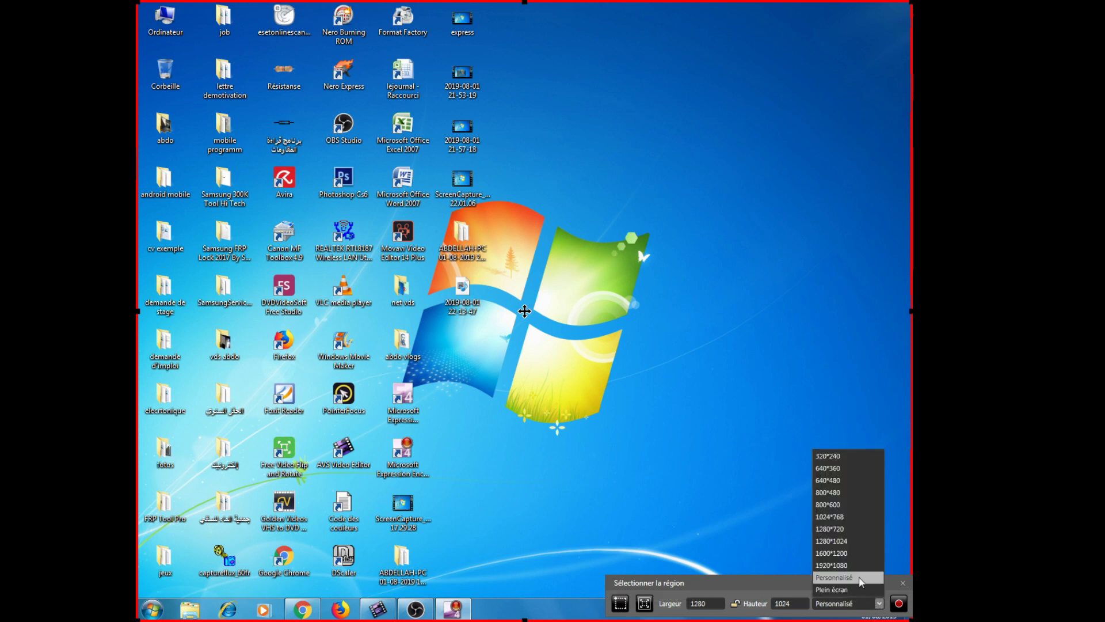
click(846, 494)
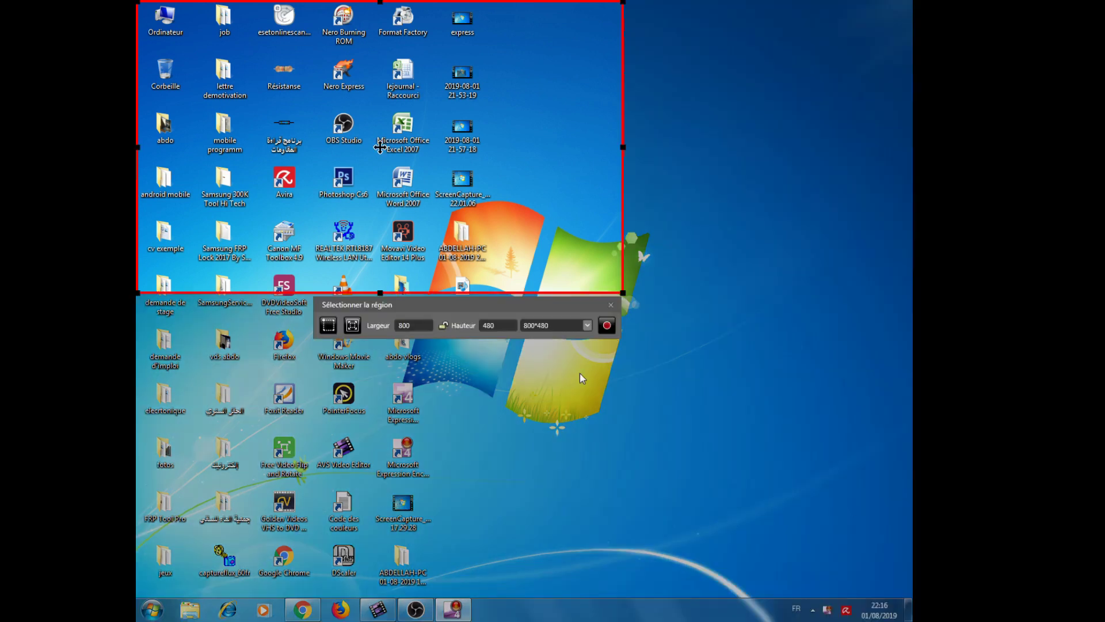
key(alt+Down)
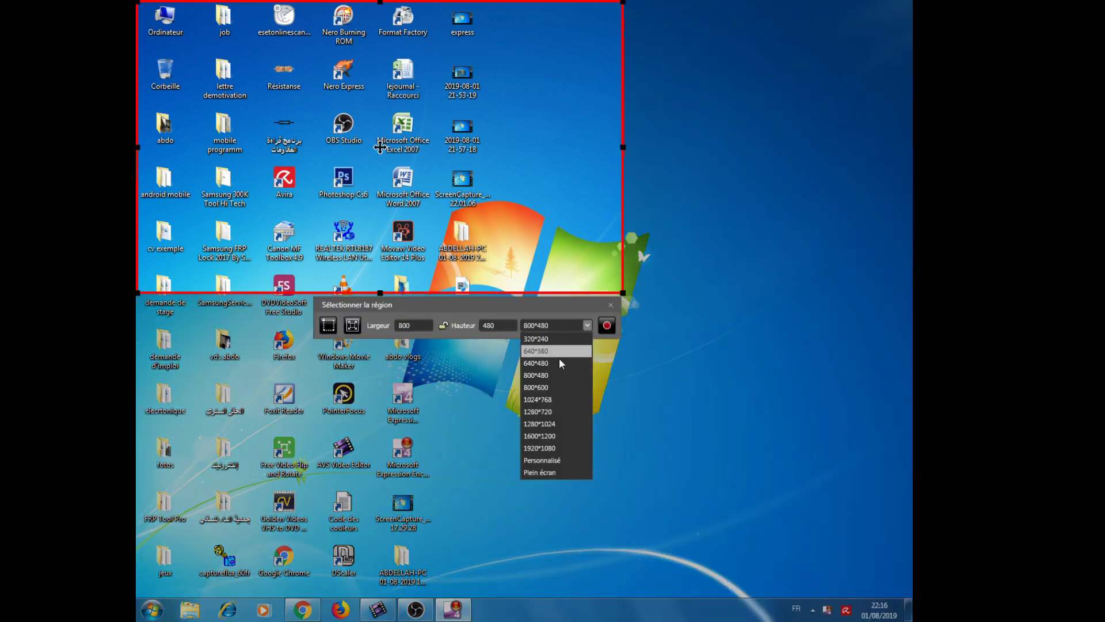
click(556, 339)
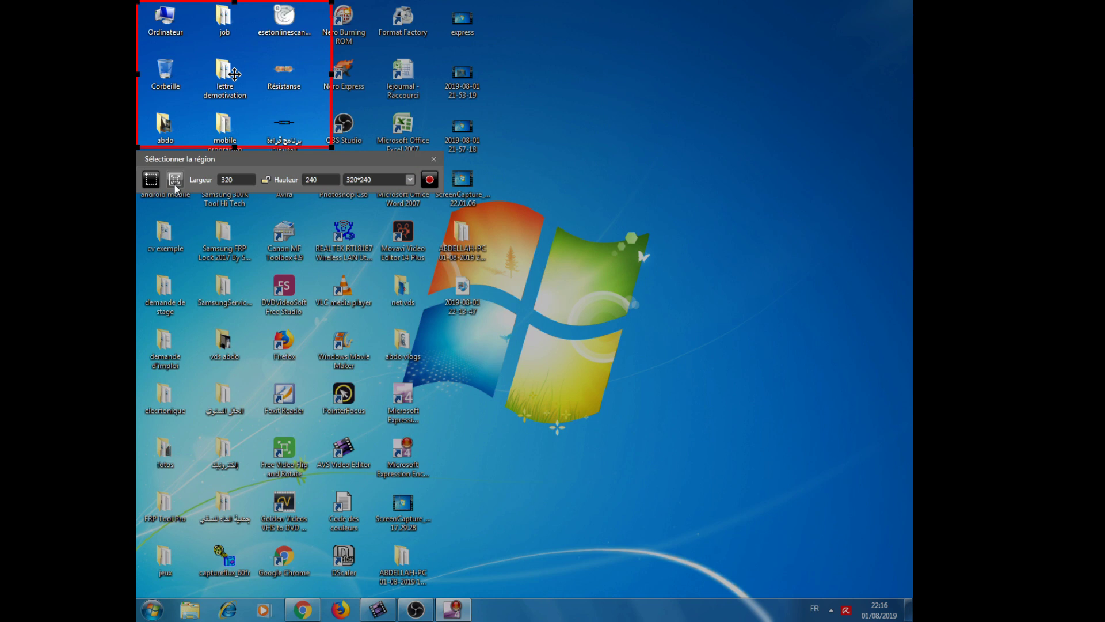
- Try freehand capture regions on the desktop: one about 494 × 448 that is repositioned, and another about 422 × 516
click(152, 180)
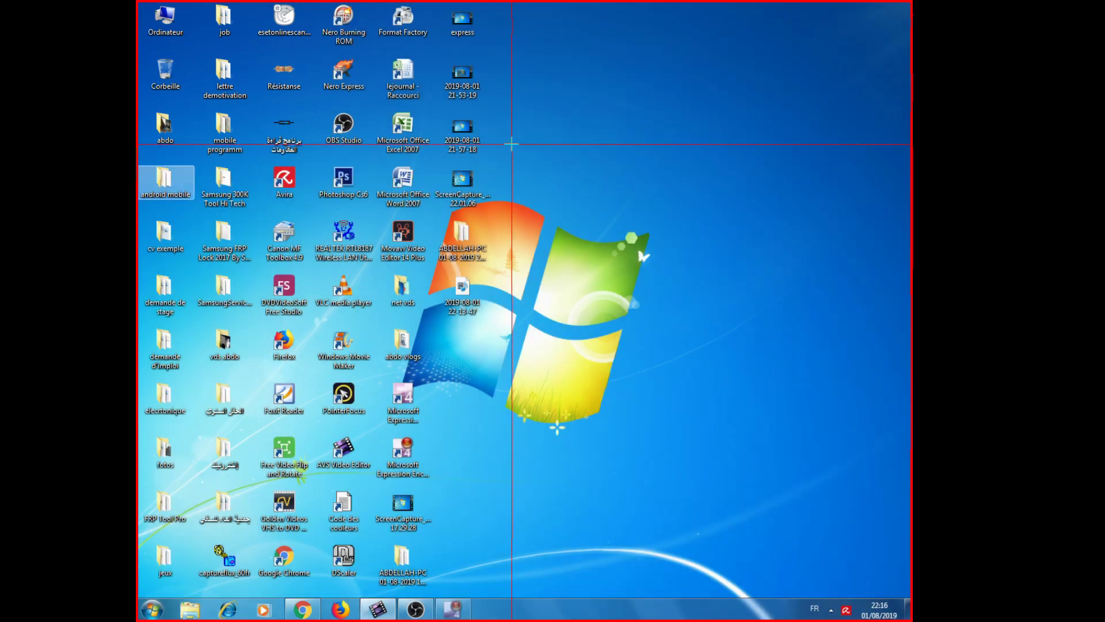
drag(512, 145, 813, 417)
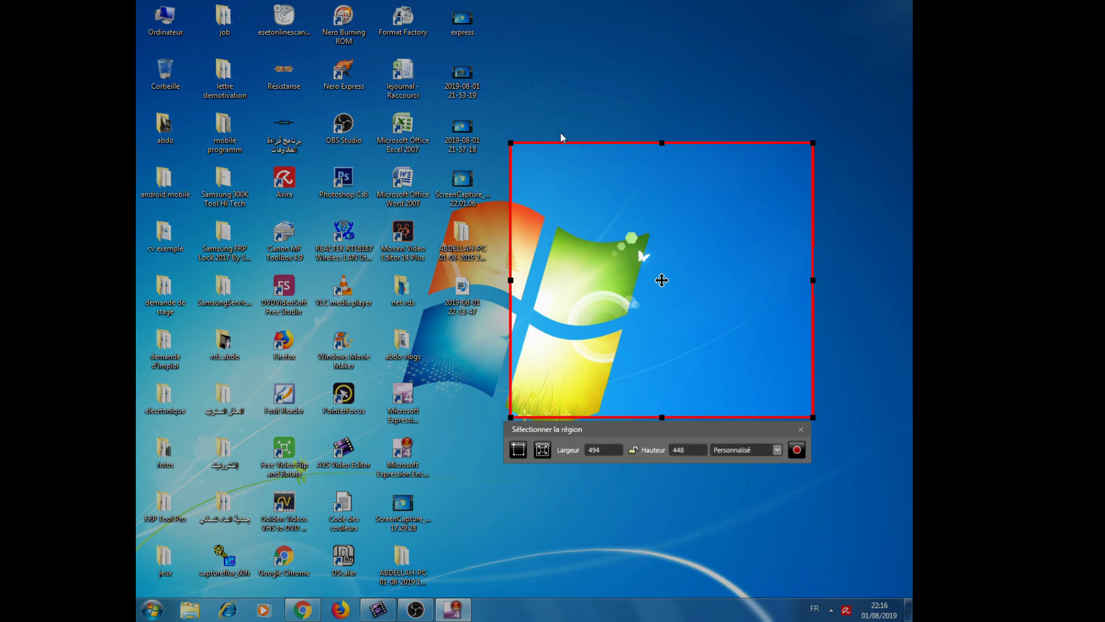
drag(181, 90, 493, 324)
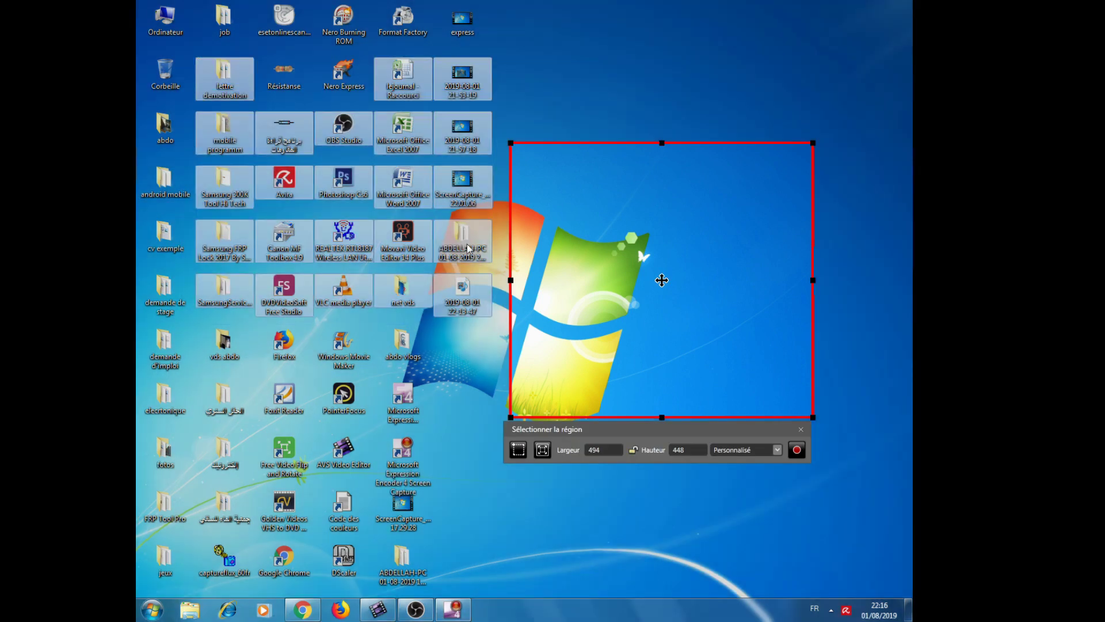
click(660, 268)
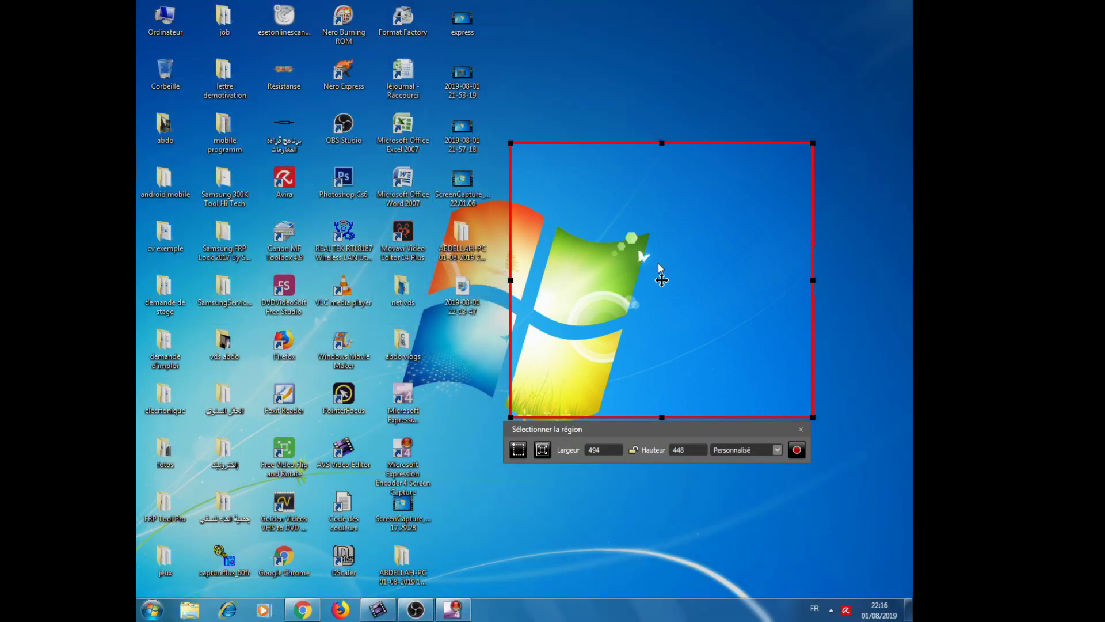
drag(658, 263, 598, 206)
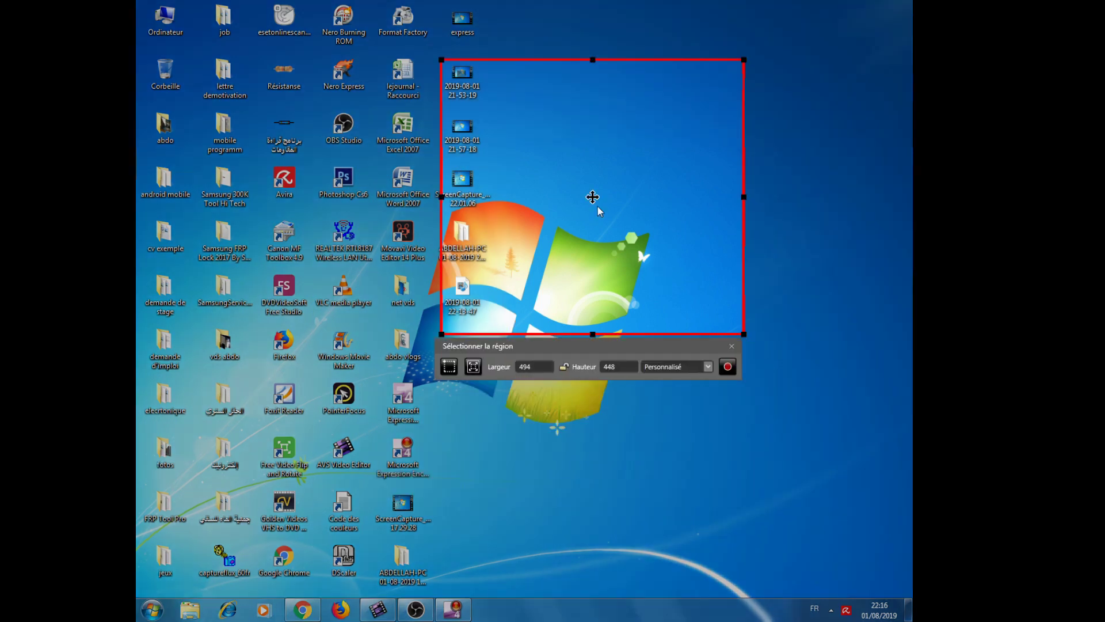
key(Escape)
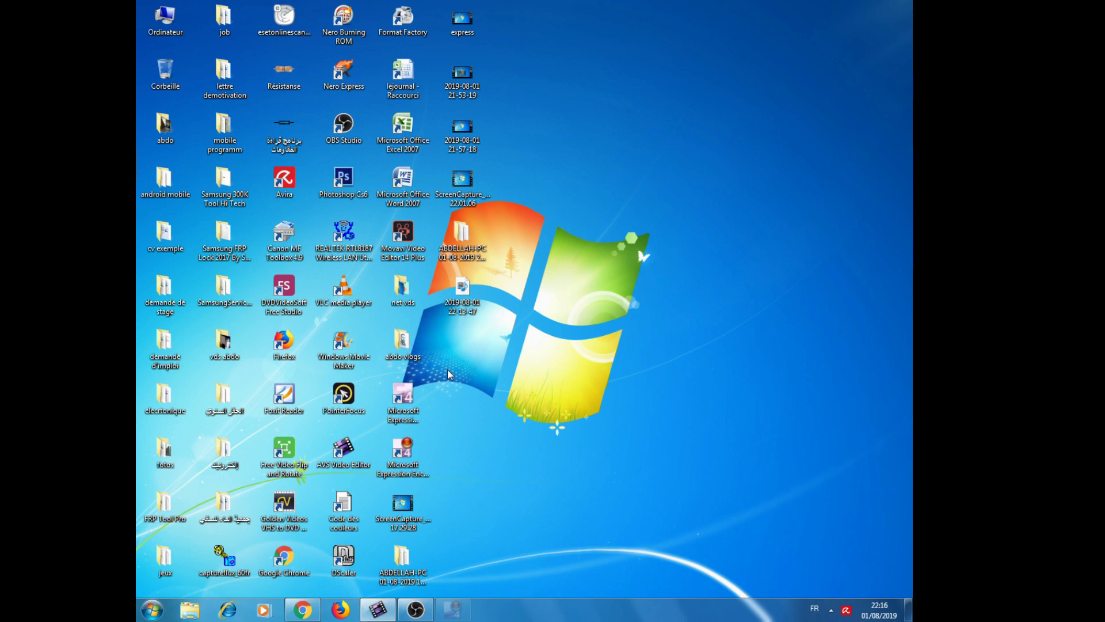
drag(271, 89, 529, 405)
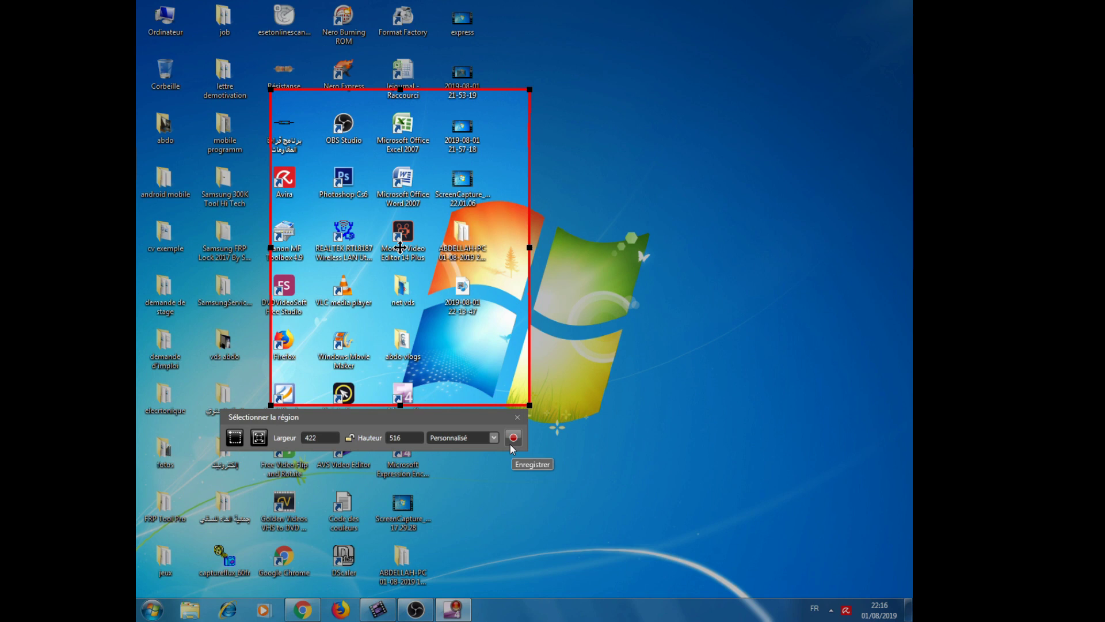
- Set the capture region to full screen (Plein écran) and start the recording, accepting the hidden recording bar
click(493, 437)
click(455, 585)
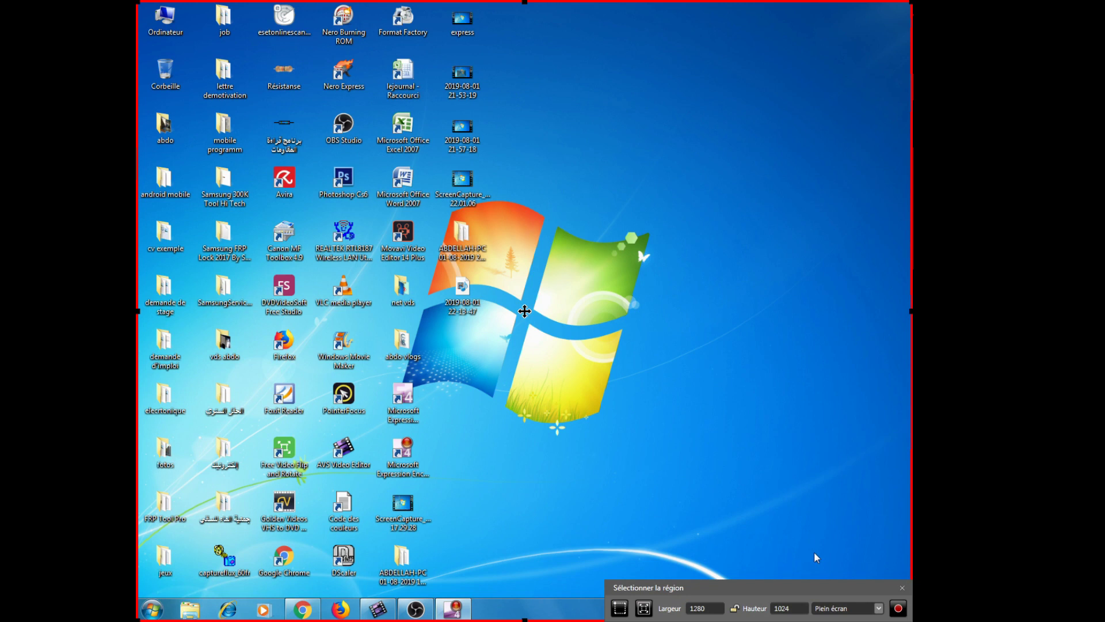
click(898, 609)
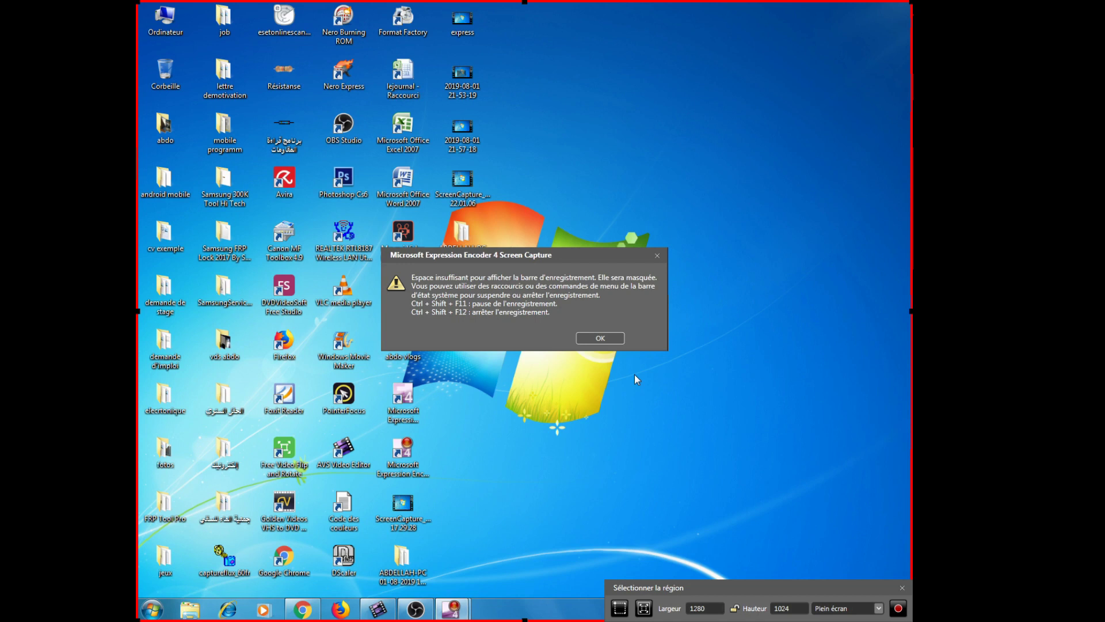
key(Return)
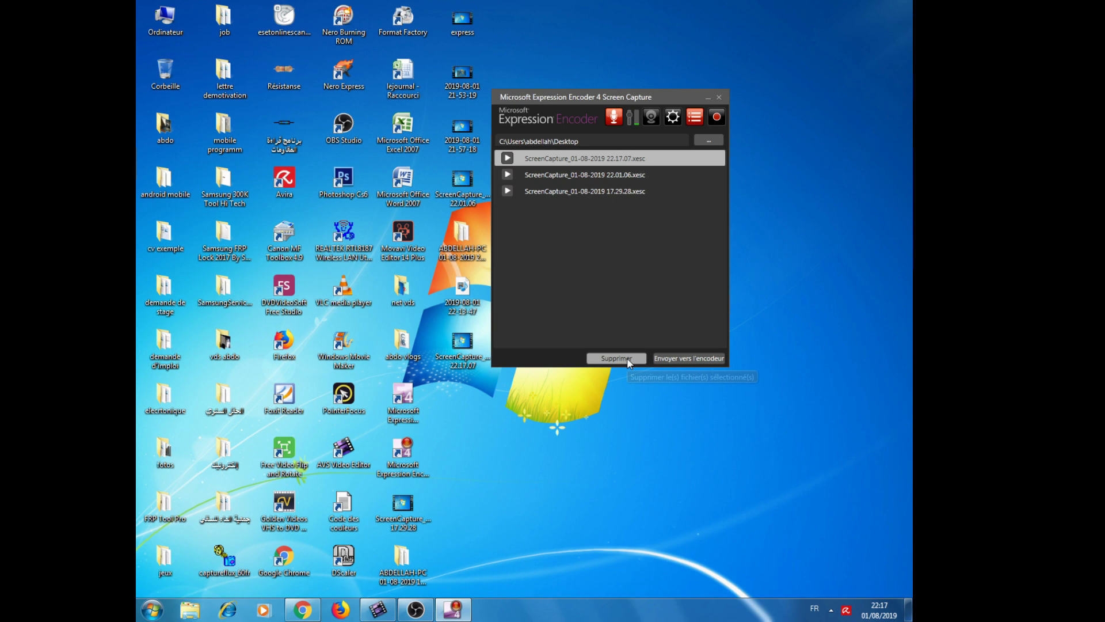
- Send the capture ScreenCapture_01-08-2019 22.17.07.xesc to the encoder and set the preview zoom to fit the screen (Ajuster à l'écran)
click(683, 358)
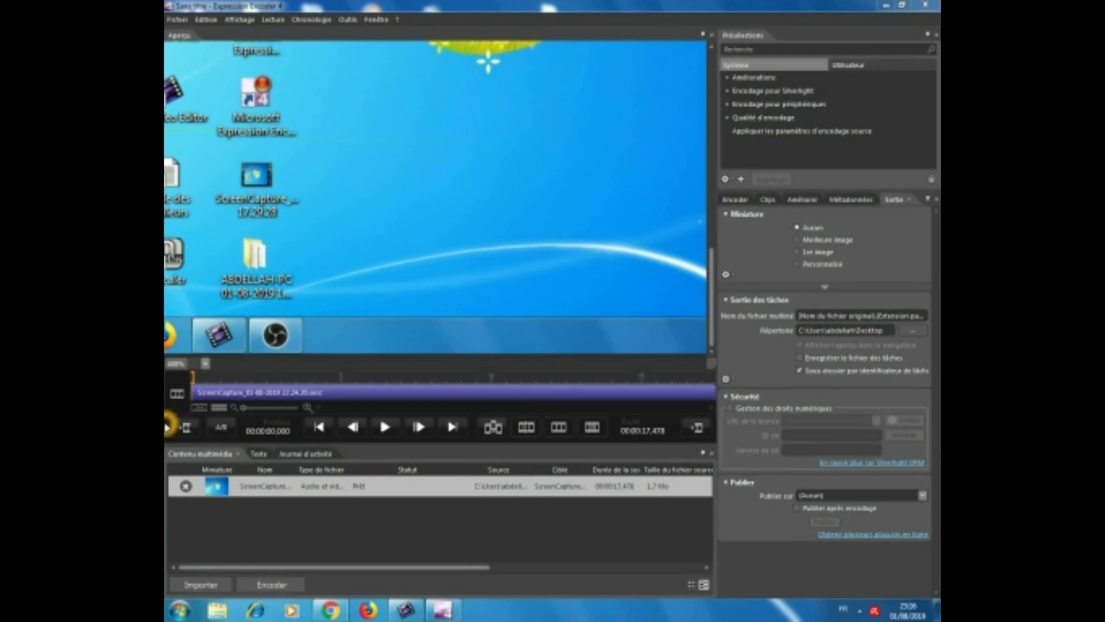
click(208, 367)
click(207, 365)
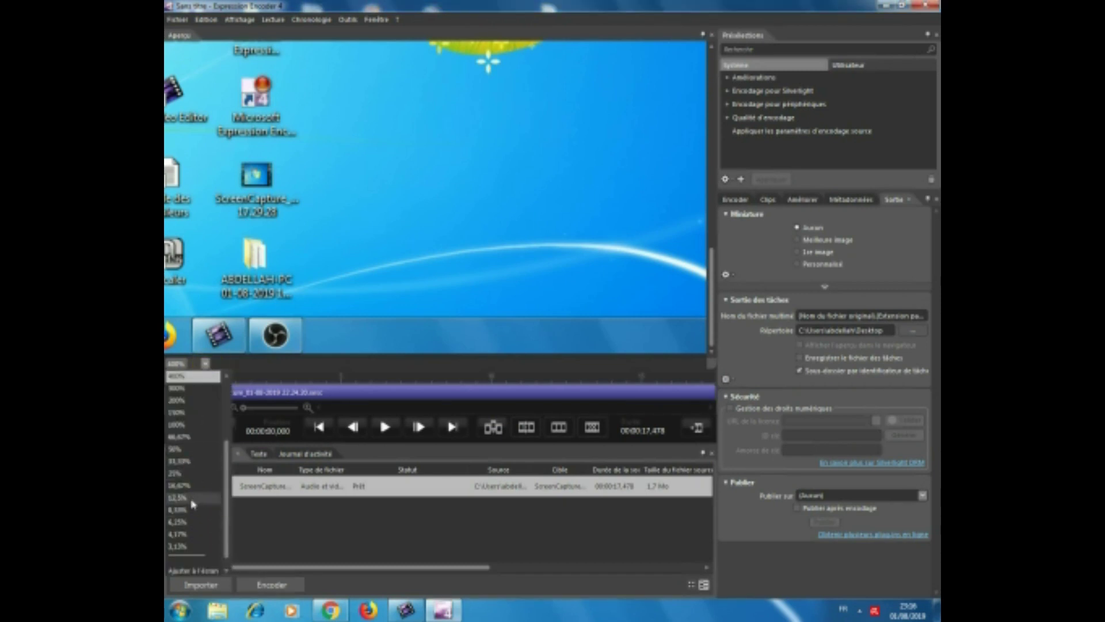
click(194, 571)
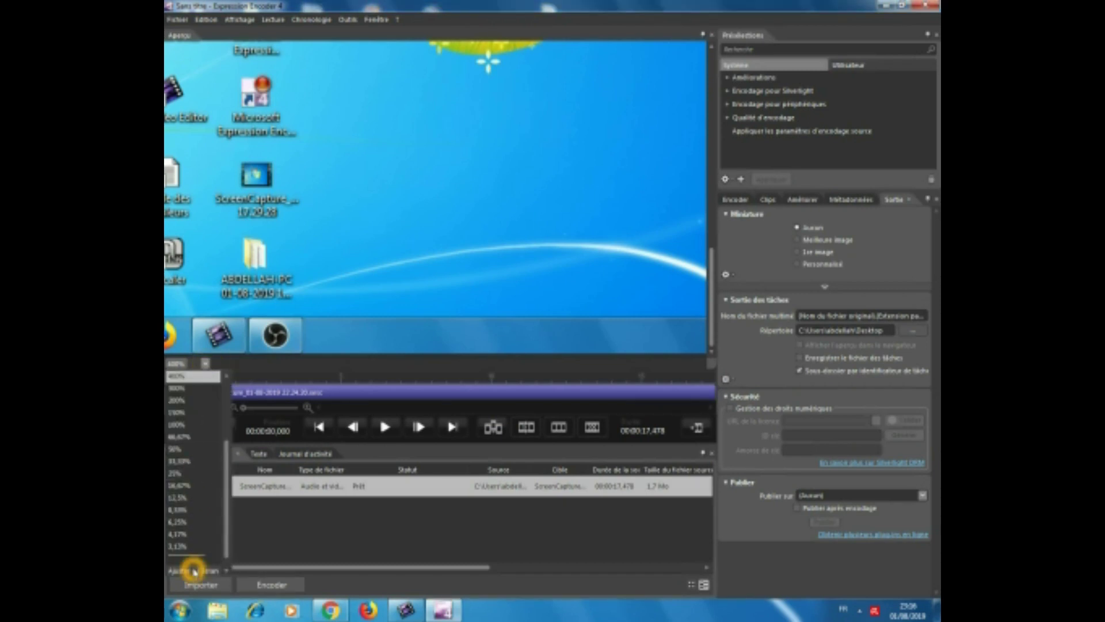
click(202, 571)
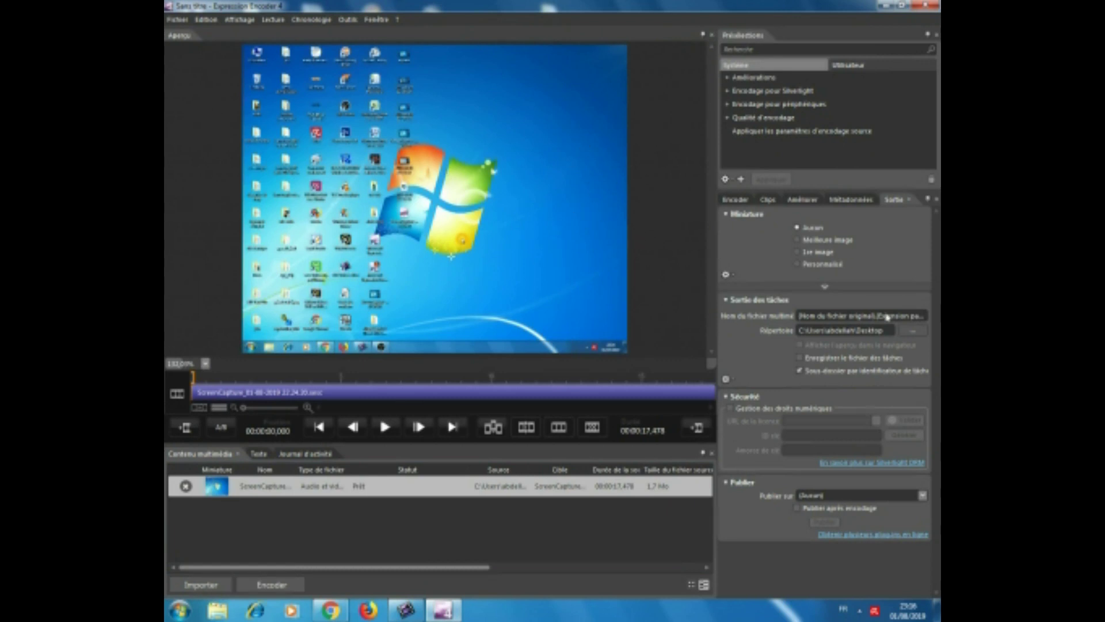
- Name the output media file lpoik in the job output settings
click(876, 319)
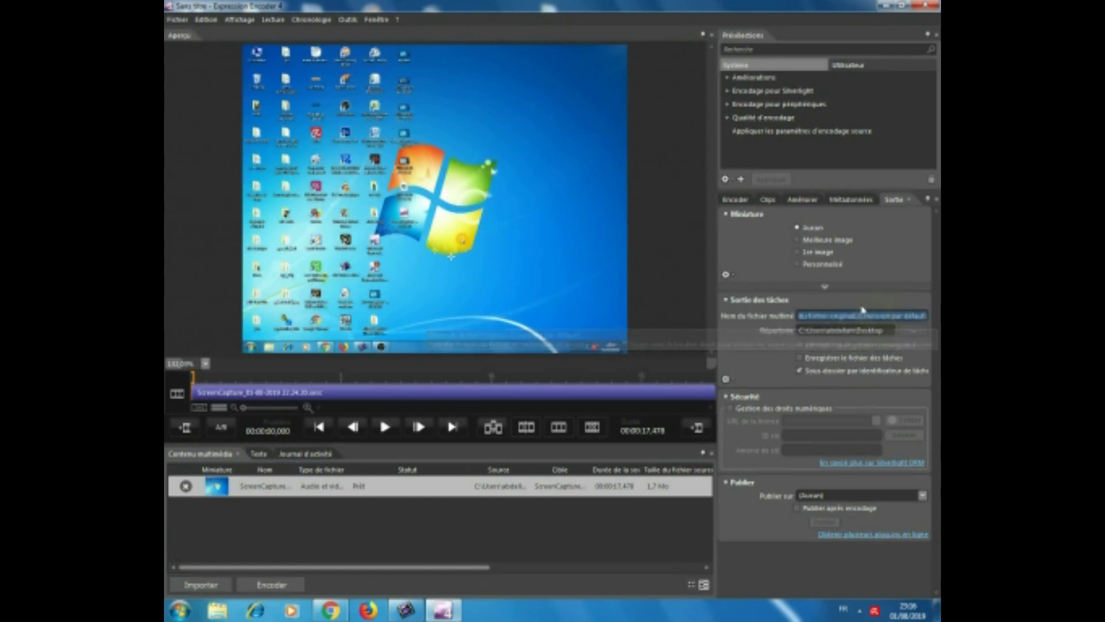
click(731, 383)
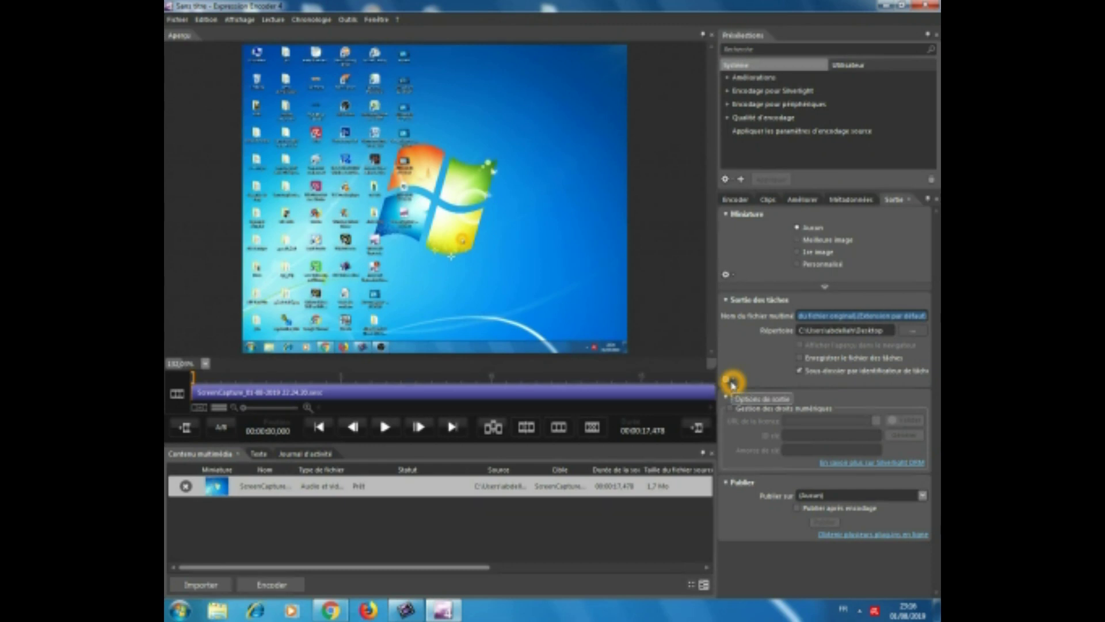
text(lpold)
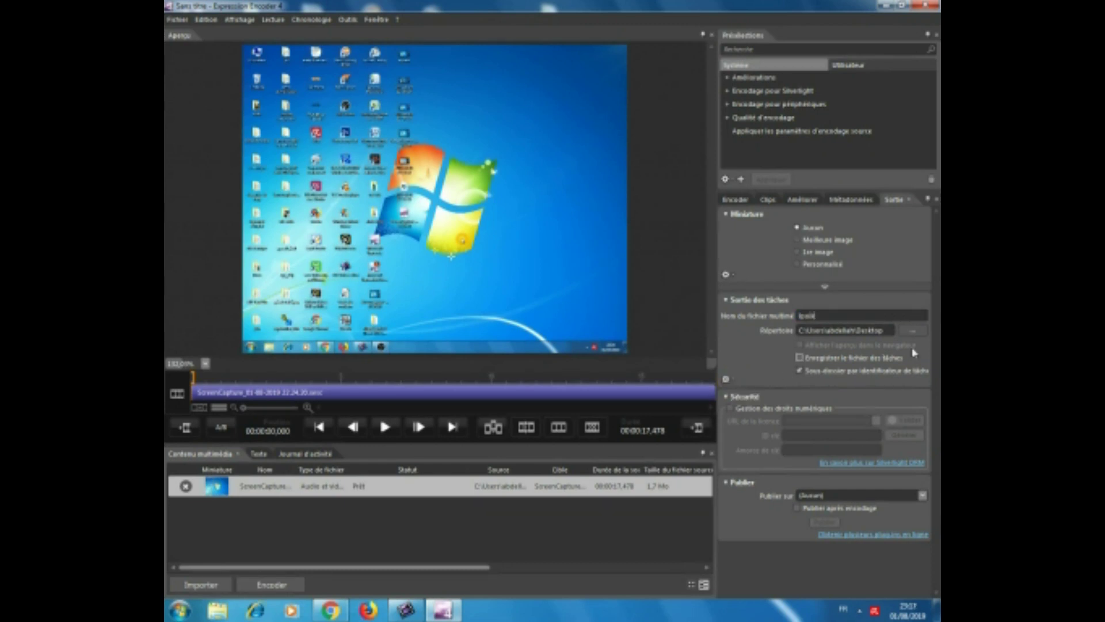
- Set the output directory to the desktop (Bureau)
click(914, 331)
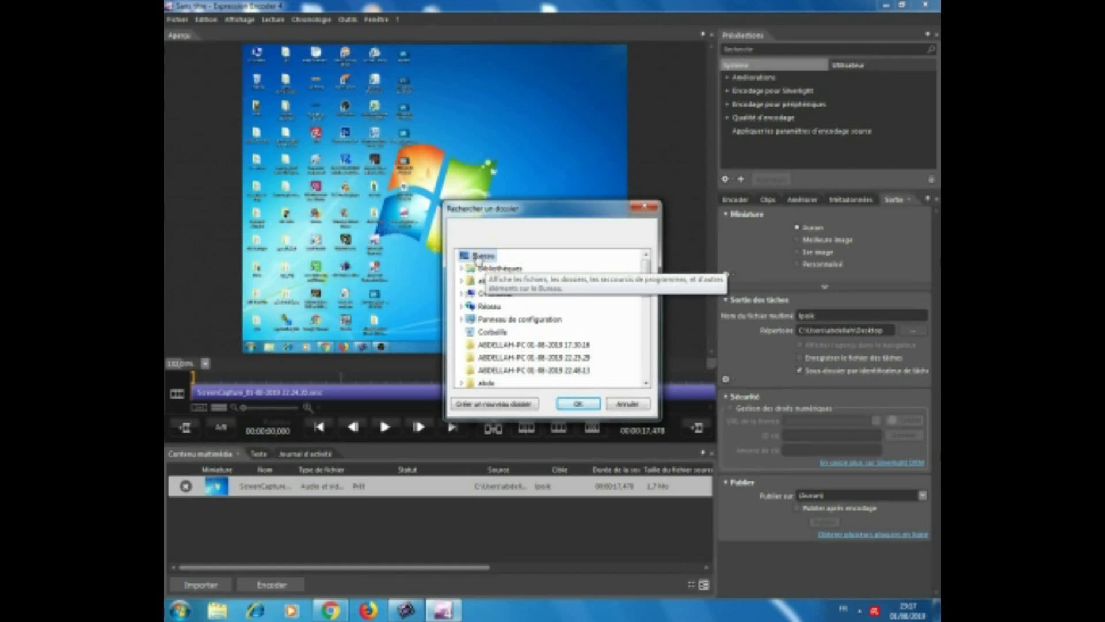
click(489, 257)
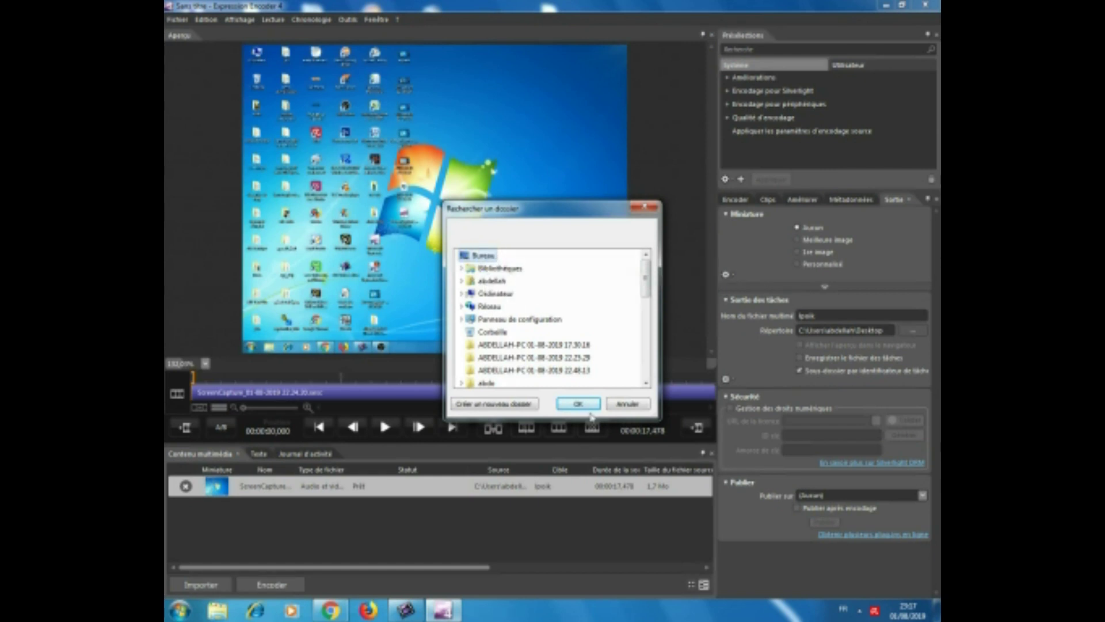
click(577, 403)
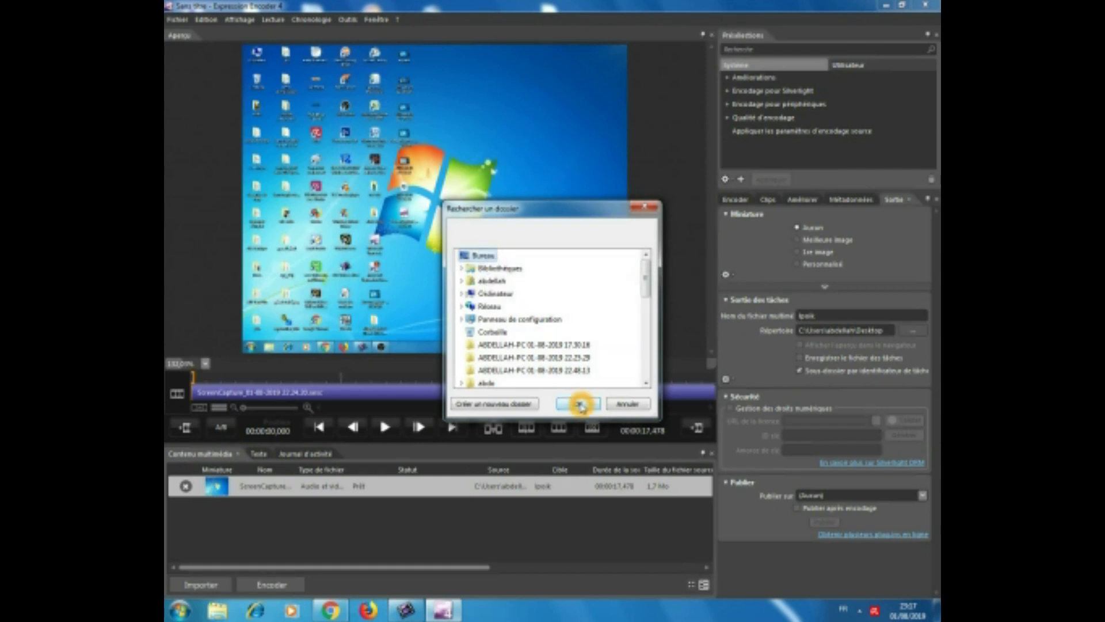
click(762, 355)
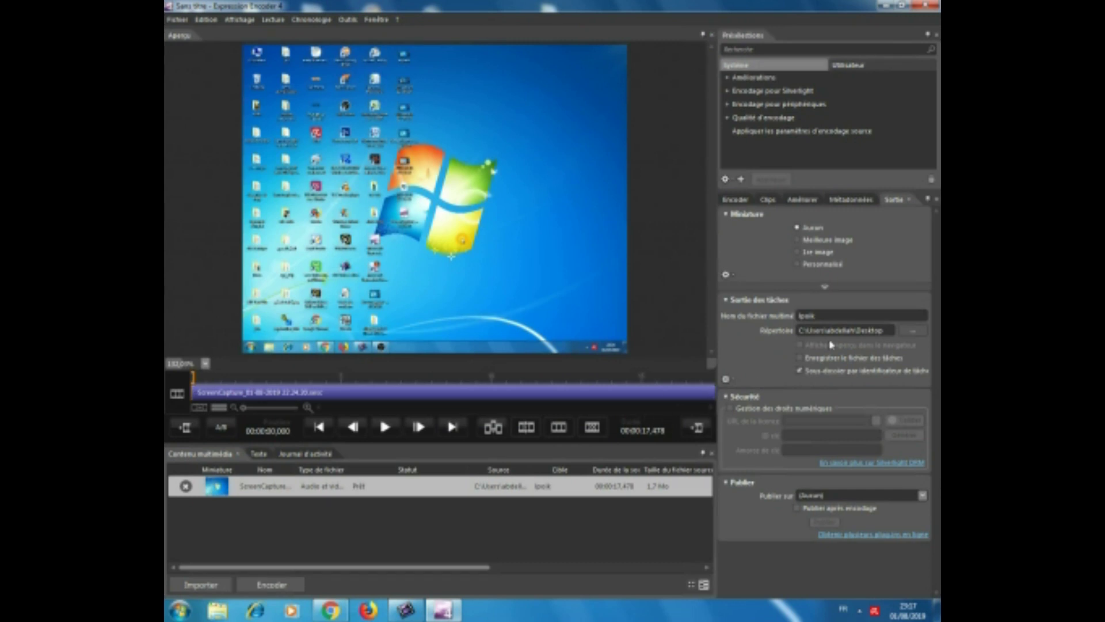
click(773, 349)
click(783, 338)
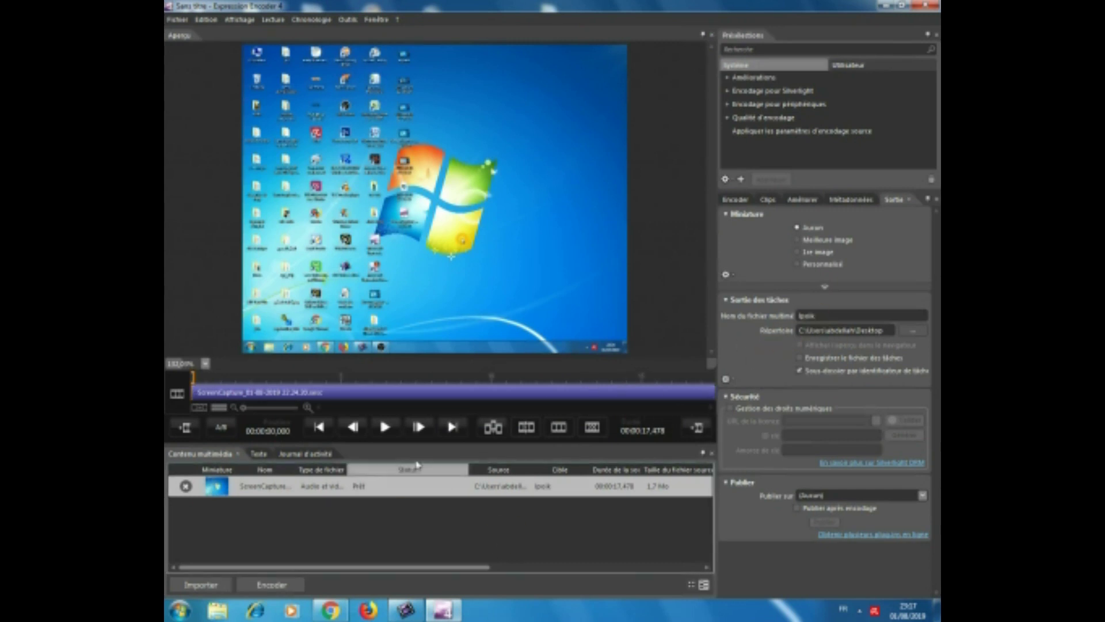
click(594, 437)
click(586, 441)
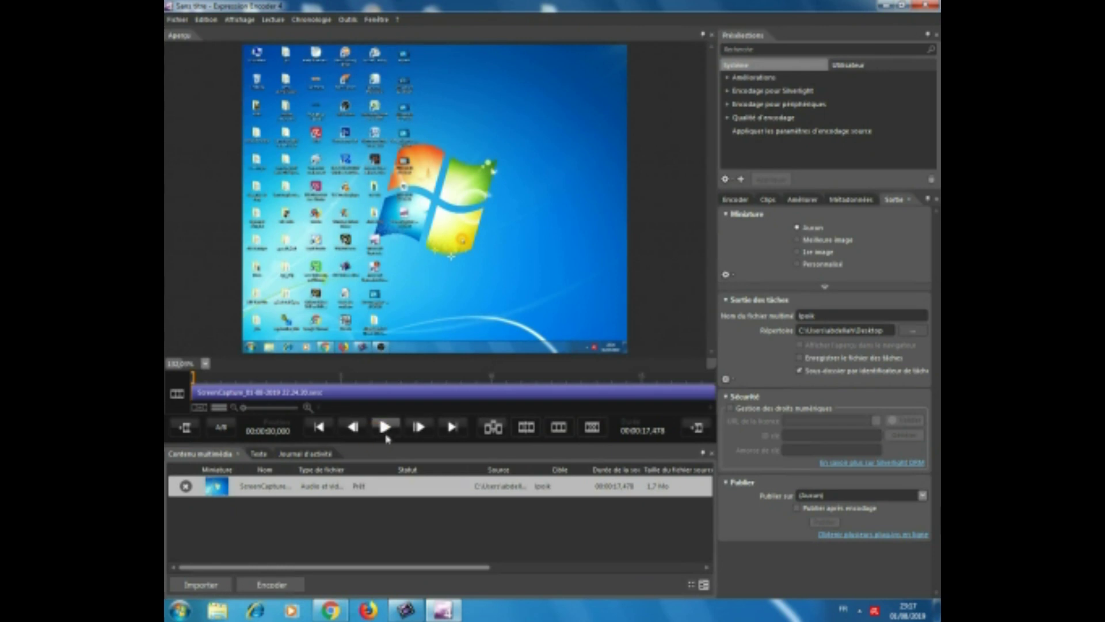
click(499, 357)
click(504, 343)
click(514, 341)
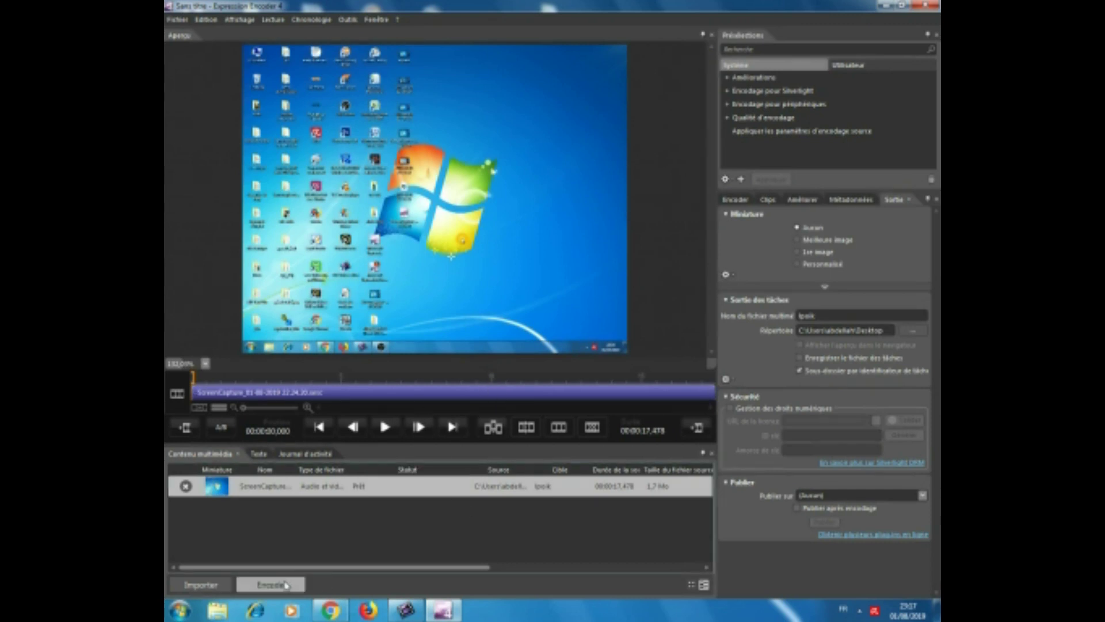
- Start encoding the imported screen capture to the output file
click(282, 586)
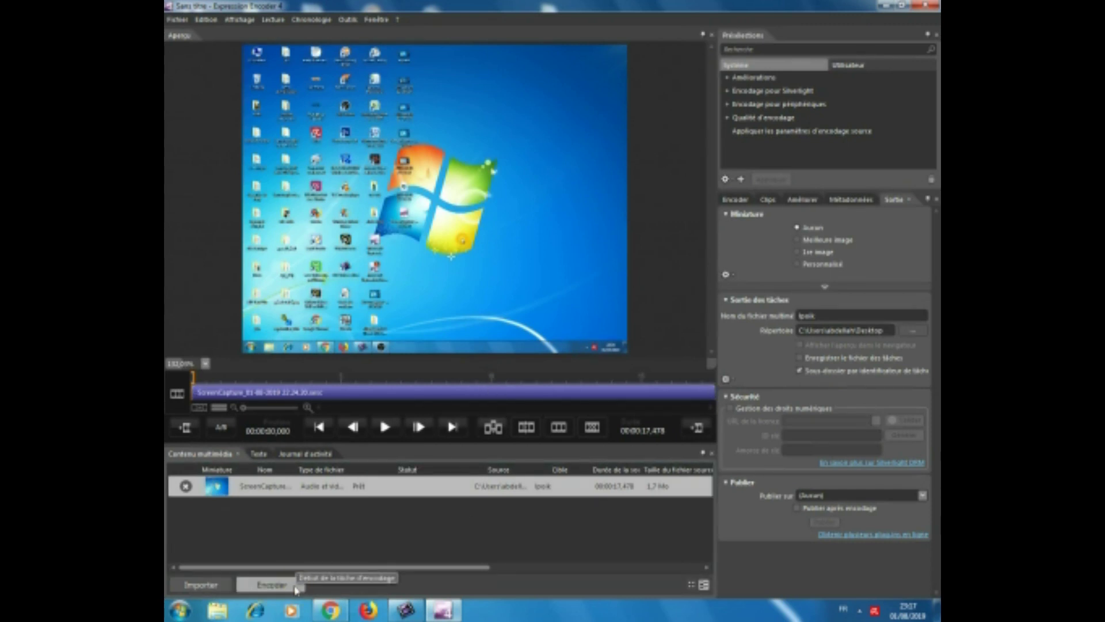
click(482, 292)
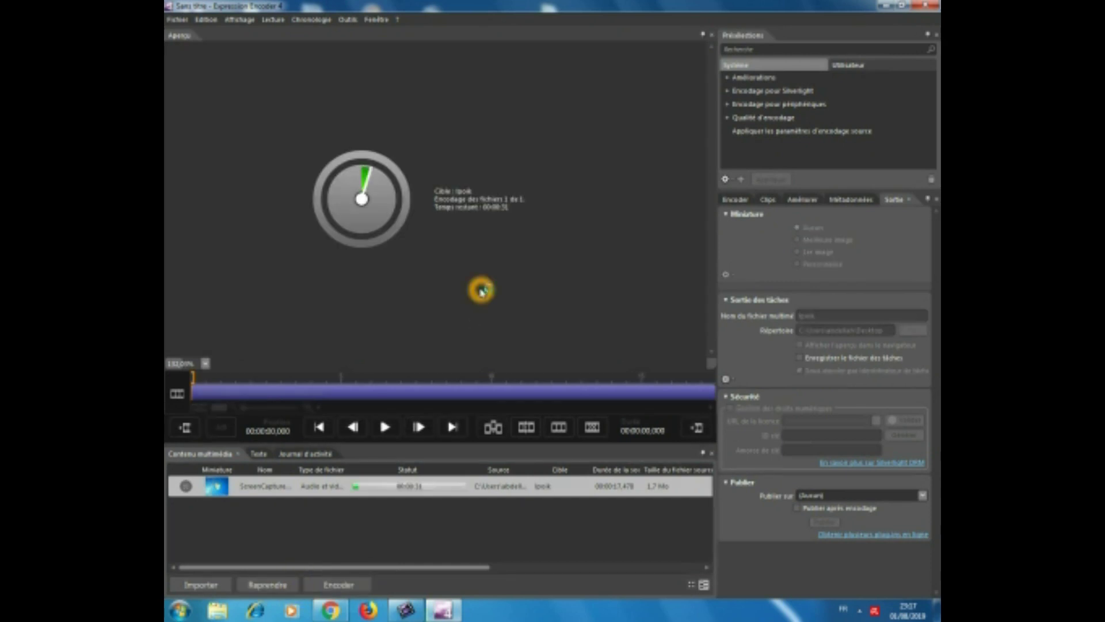